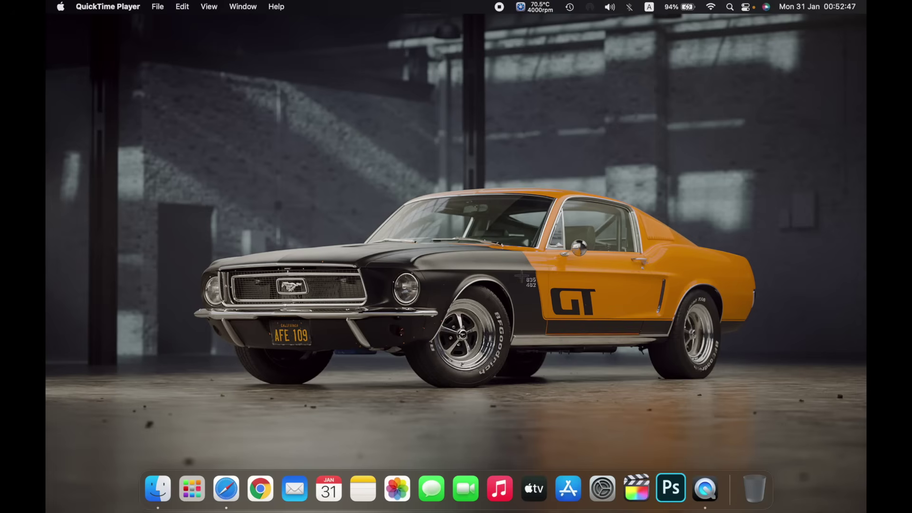
Capture the GT decal on the car door as a region screenshot and save it
drag(523, 276, 615, 327)
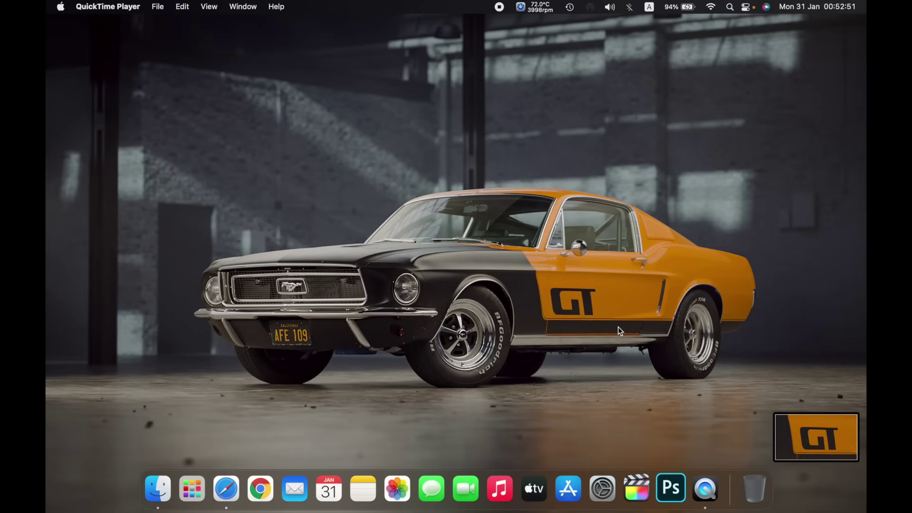
click(819, 431)
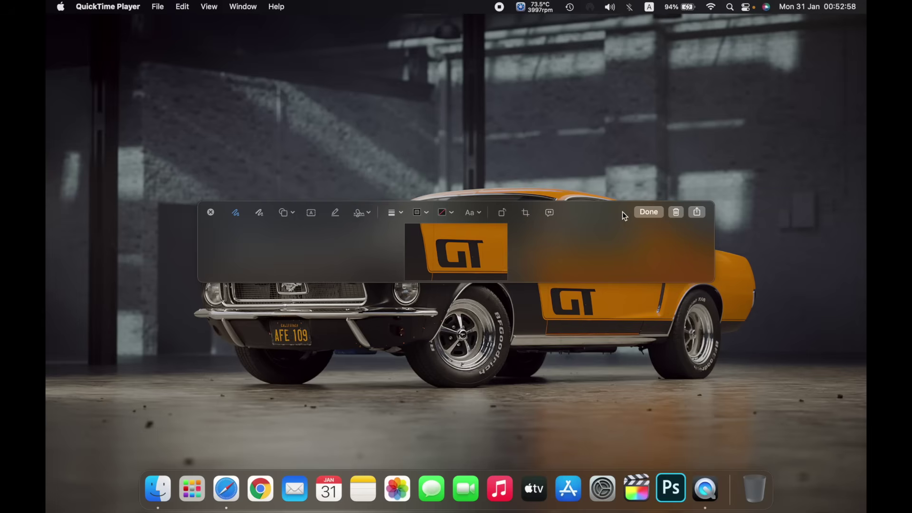
click(643, 214)
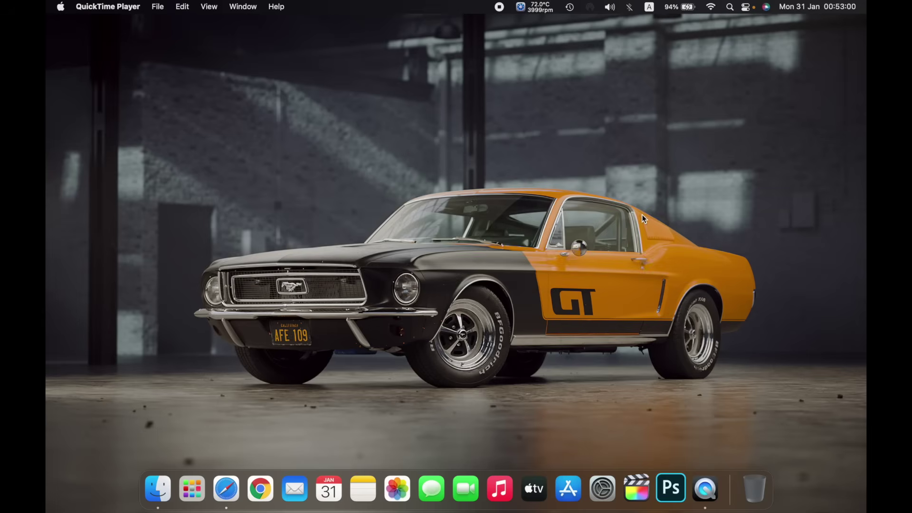
Open the GT decal screenshot from Finder's Downloads folder in Preview
click(166, 479)
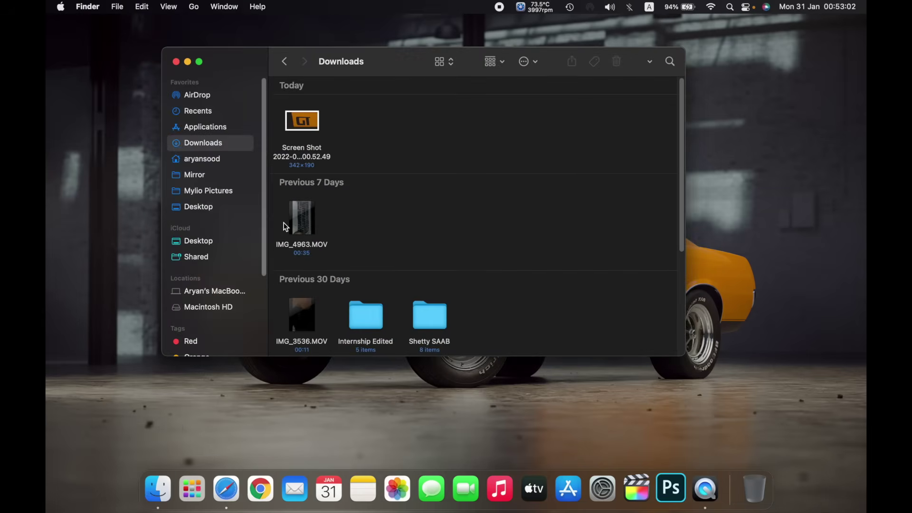
double_click(306, 123)
click(185, 63)
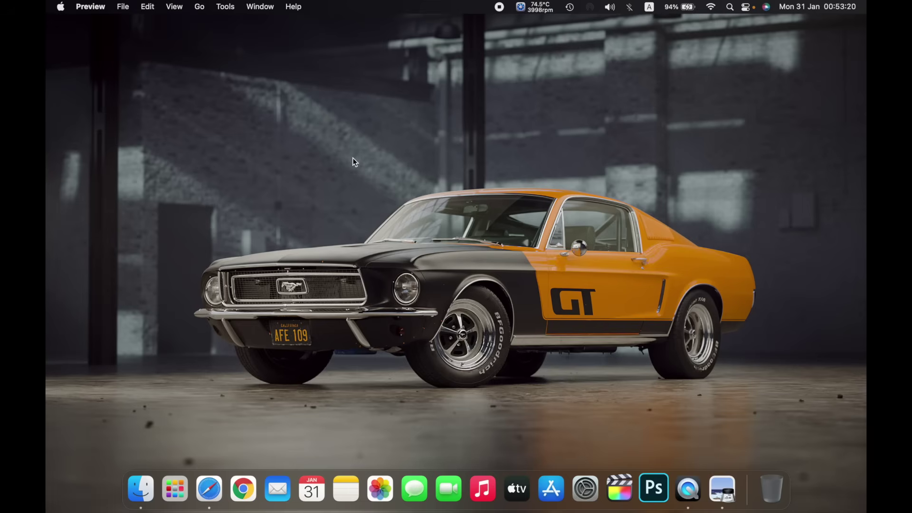
Capture the car's front wheel and hood as a region screenshot and save it
key(super+shift+4)
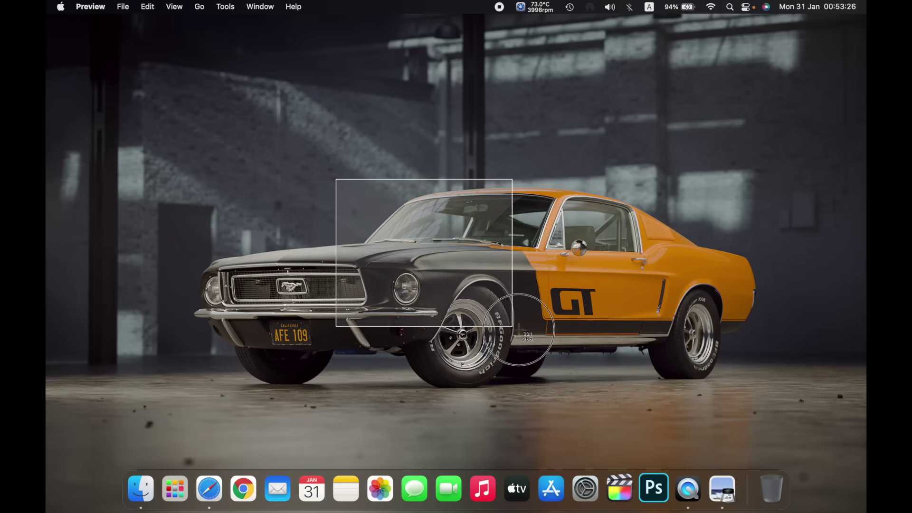
drag(337, 183, 603, 361)
click(813, 424)
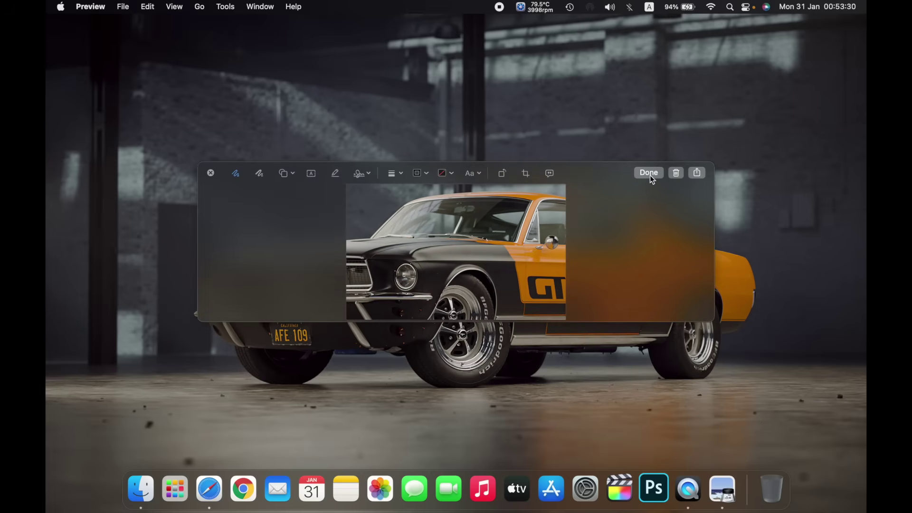
click(649, 175)
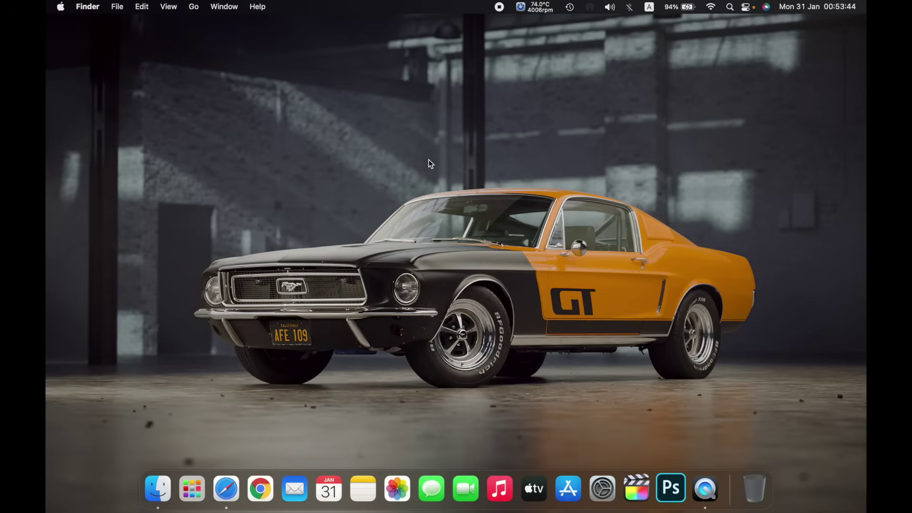